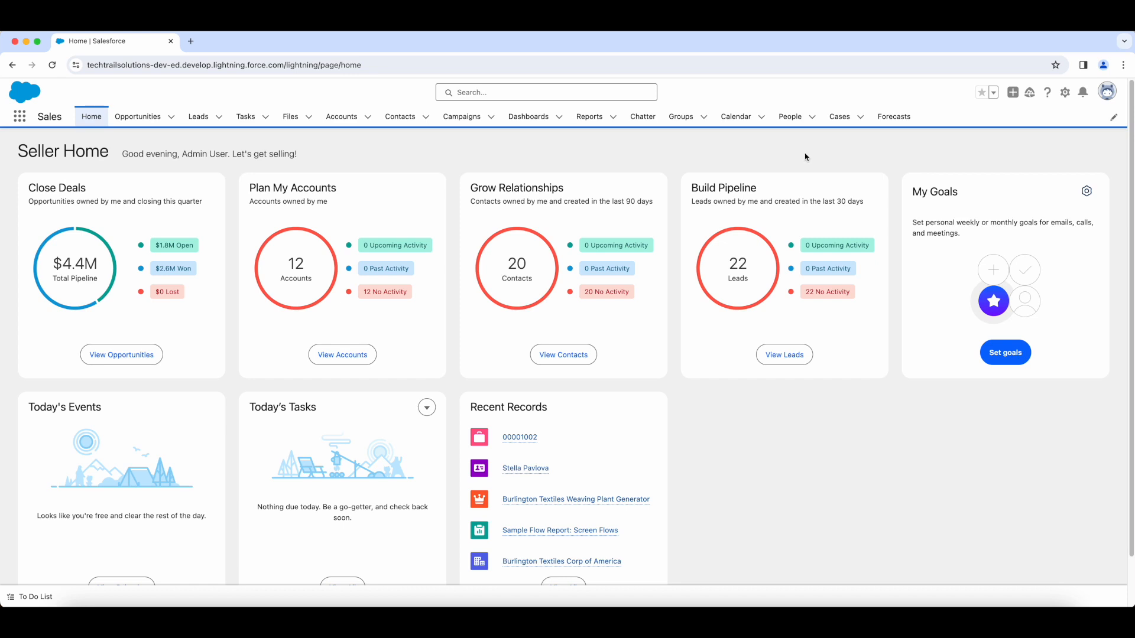
# Create a new Opportunities list view named "My Deal Breaker Opportunities", visible only to its creator.
pyautogui.click(138, 117)
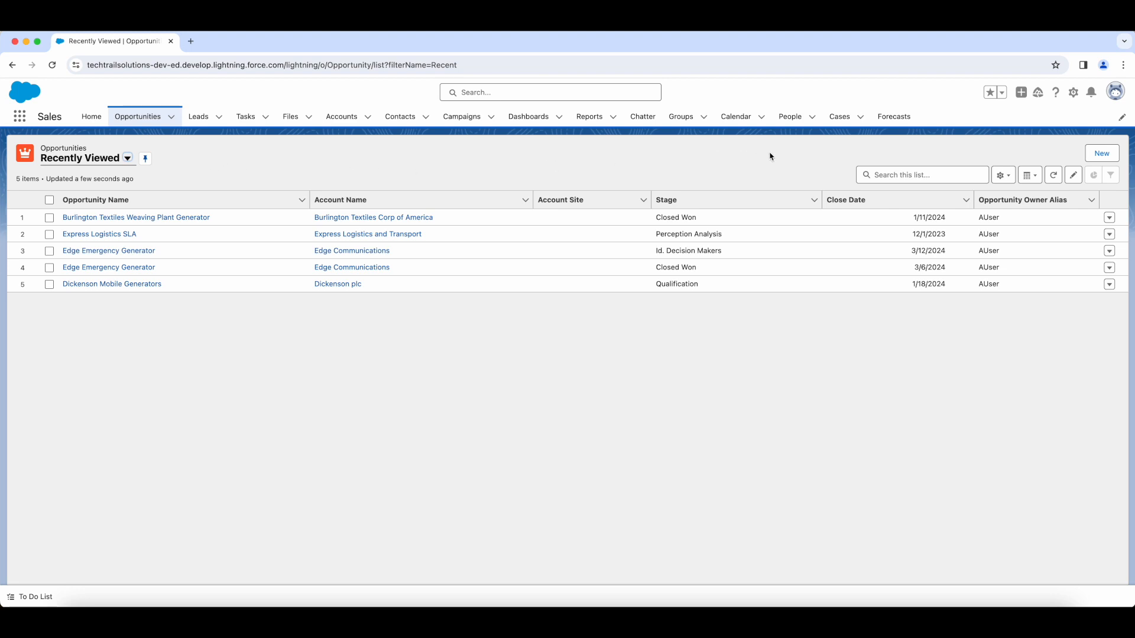
pyautogui.click(1005, 180)
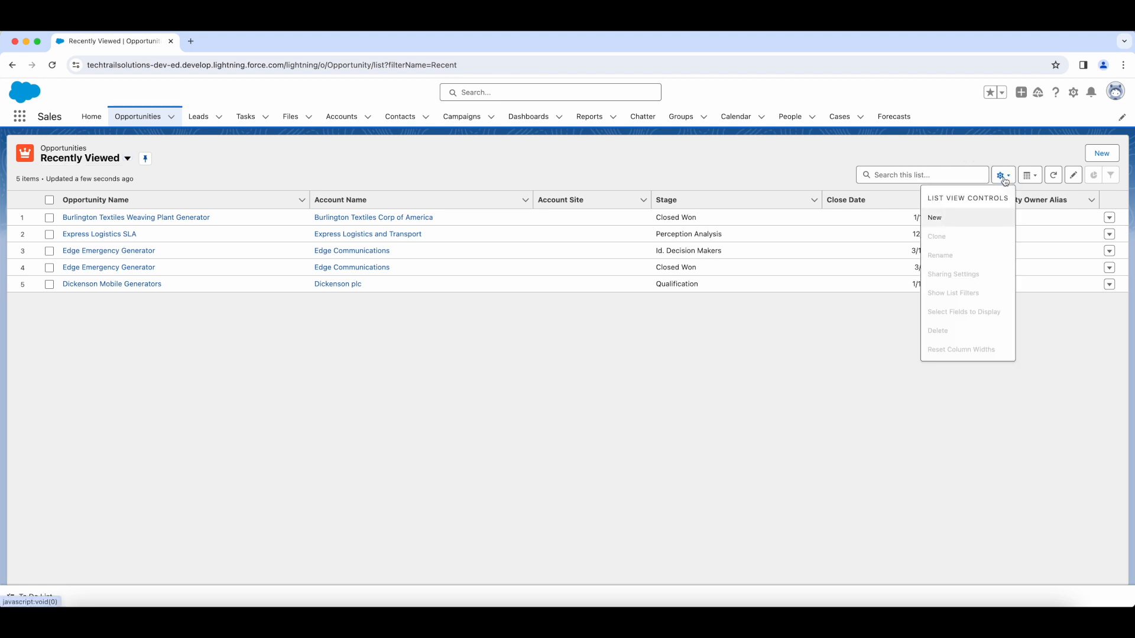
pyautogui.click(967, 220)
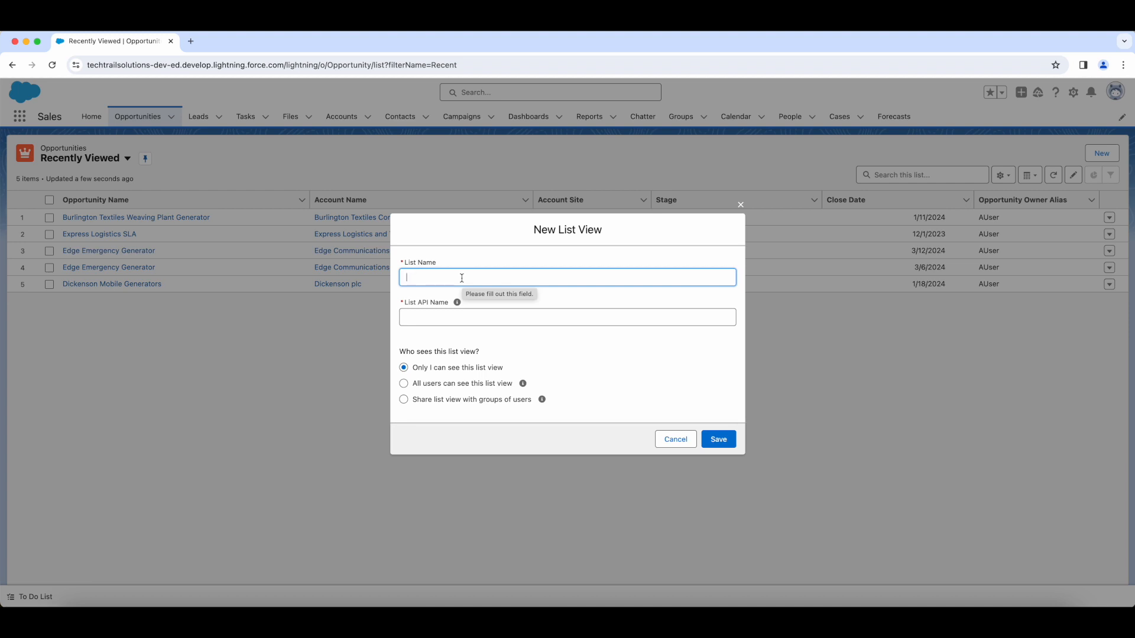
pyautogui.write('My Deal Breaker Opp')
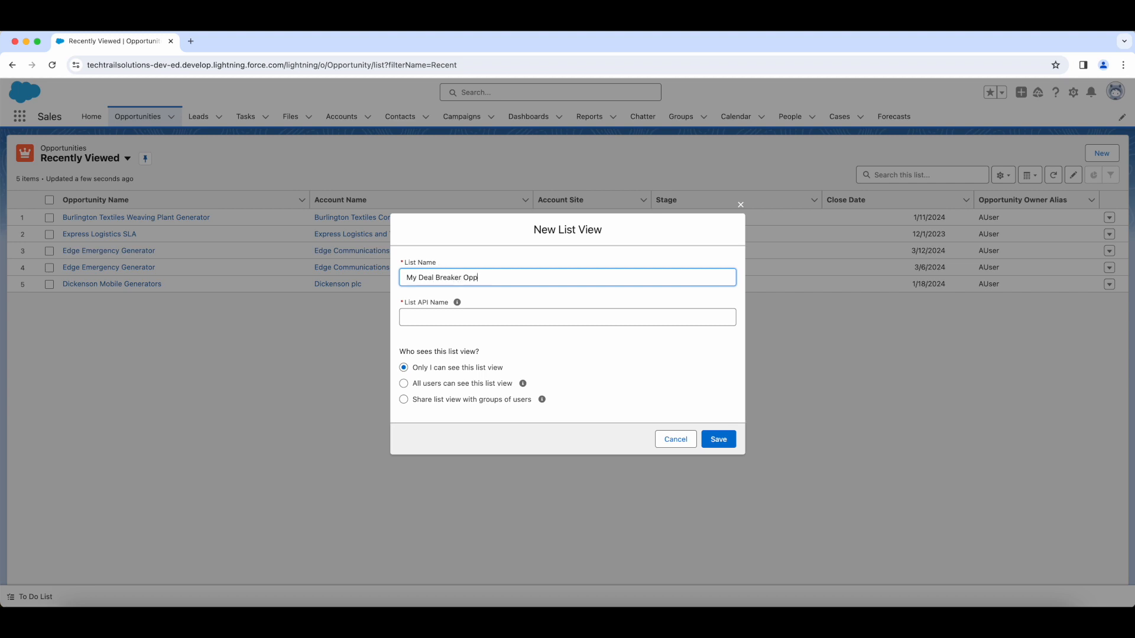
pyautogui.write('ortunities')
pyautogui.press('Tab')
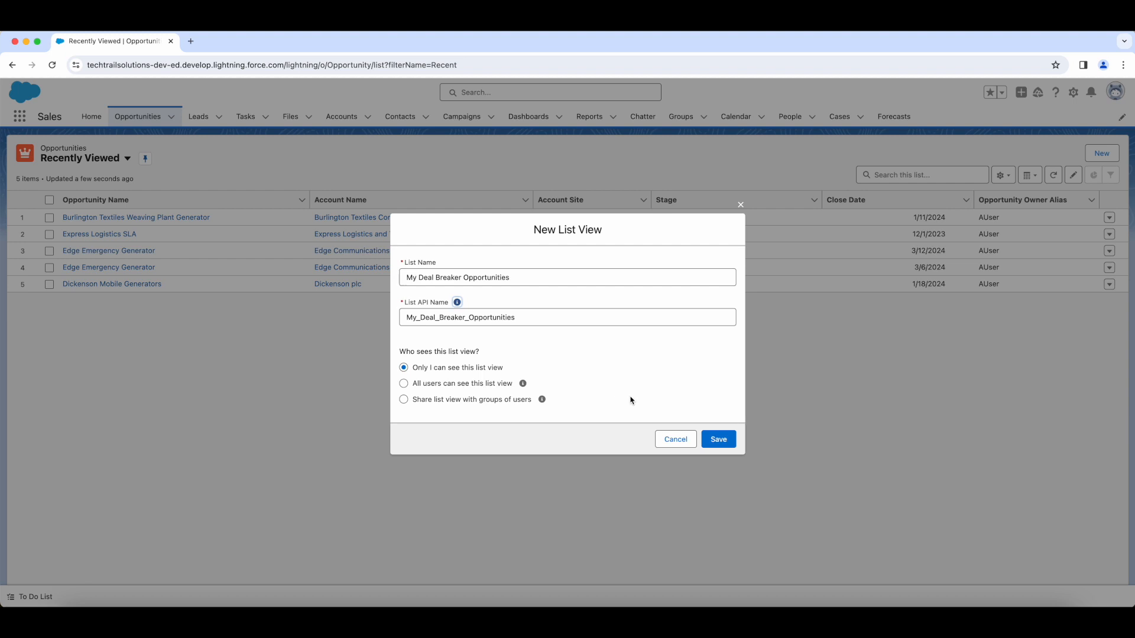
pyautogui.click(718, 440)
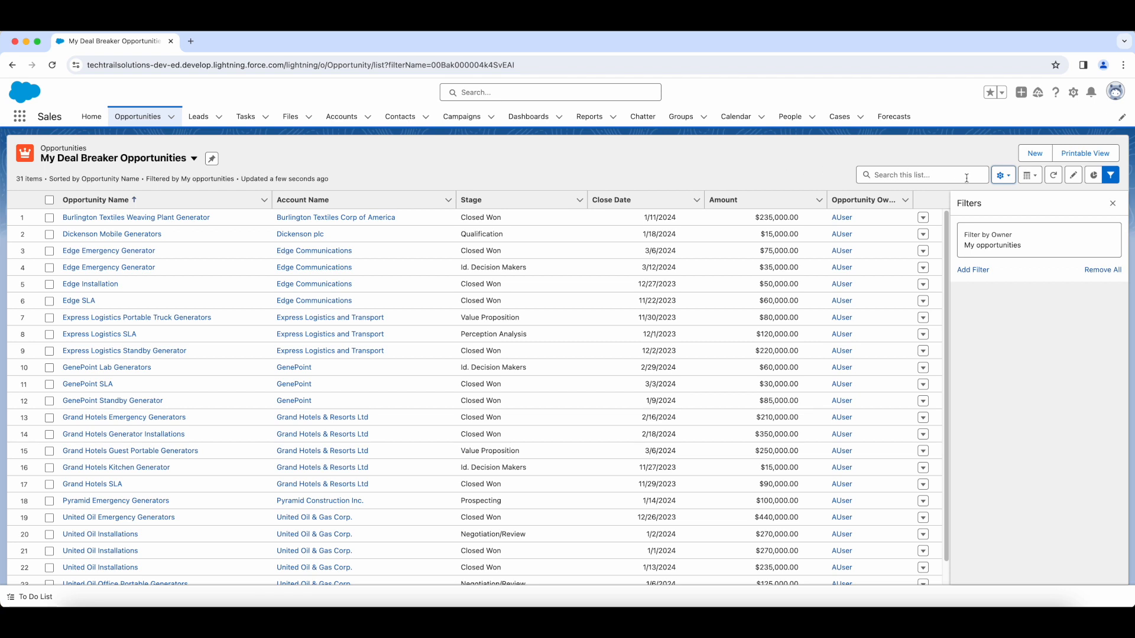
# Remove Account Name, Close Date and Opportunity Owner Alias from the list view's visible fields and save.
pyautogui.click(1004, 176)
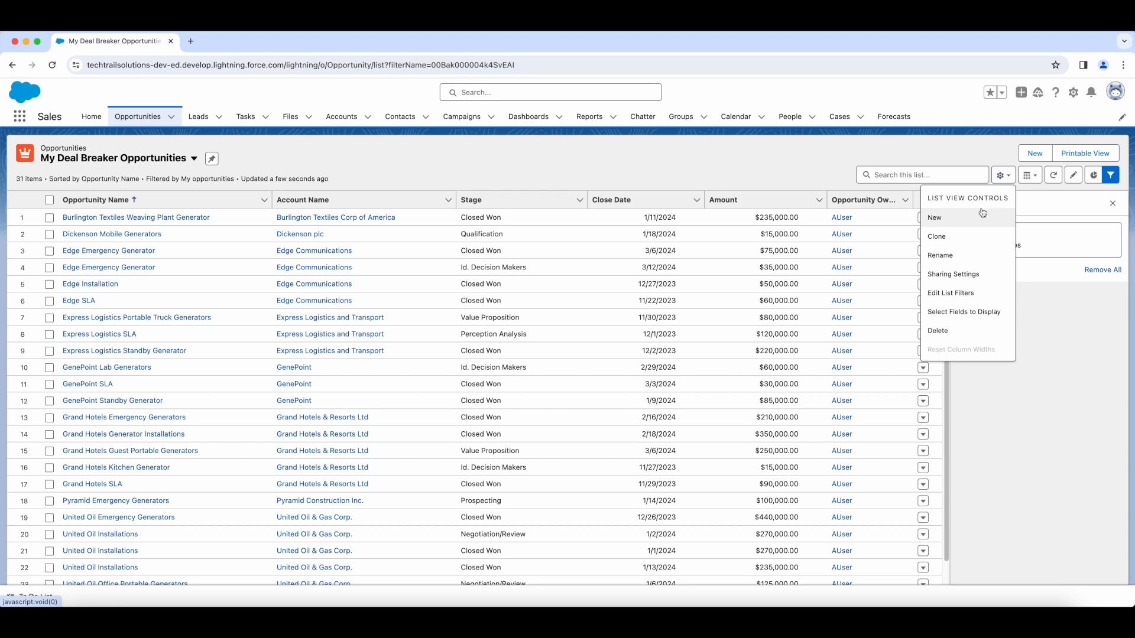
pyautogui.click(962, 313)
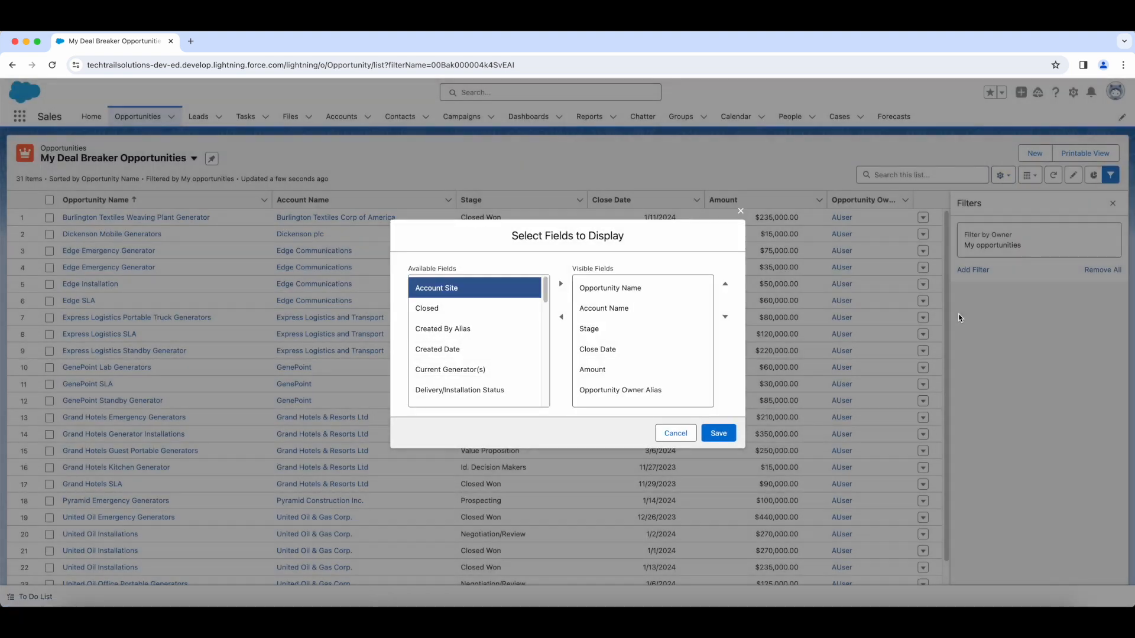
pyautogui.click(615, 310)
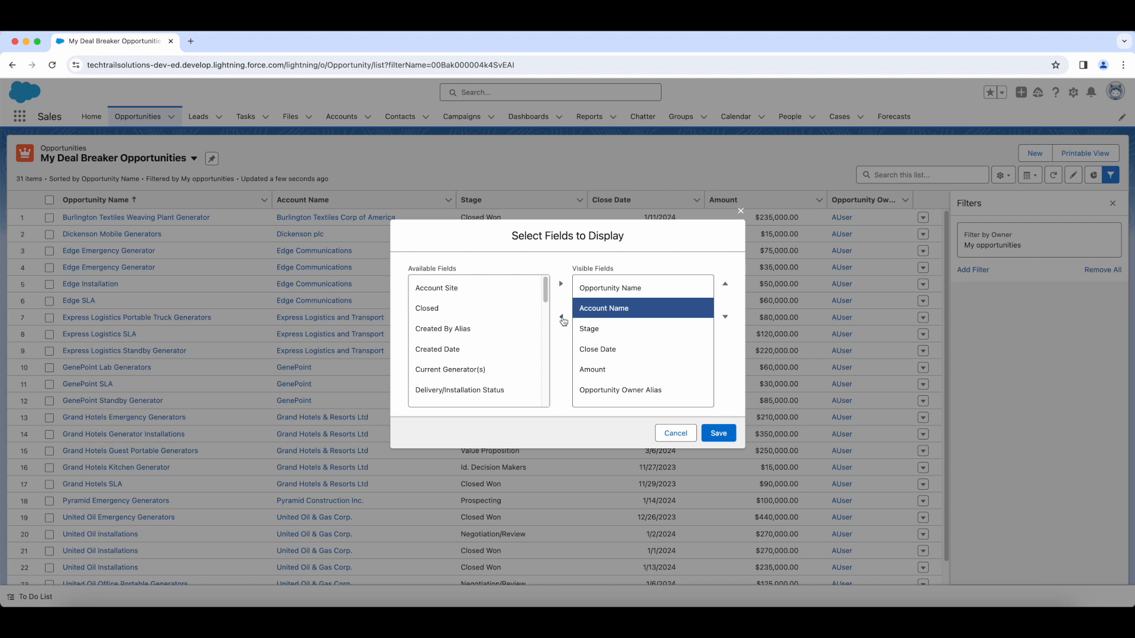
pyautogui.click(561, 318)
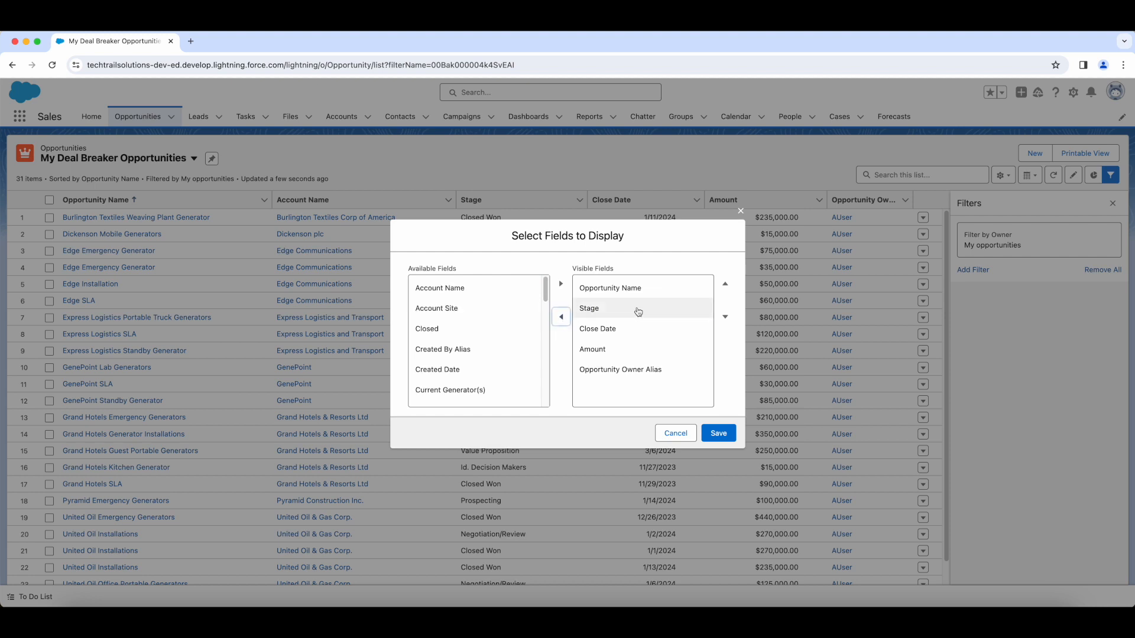
pyautogui.click(627, 329)
pyautogui.click(562, 318)
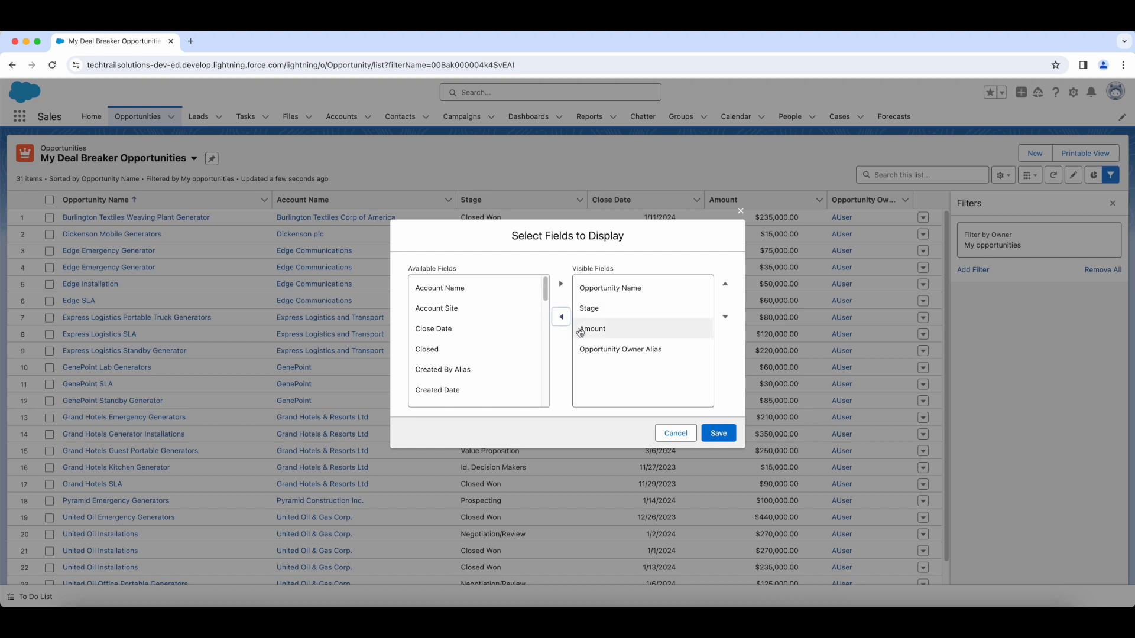
pyautogui.click(578, 352)
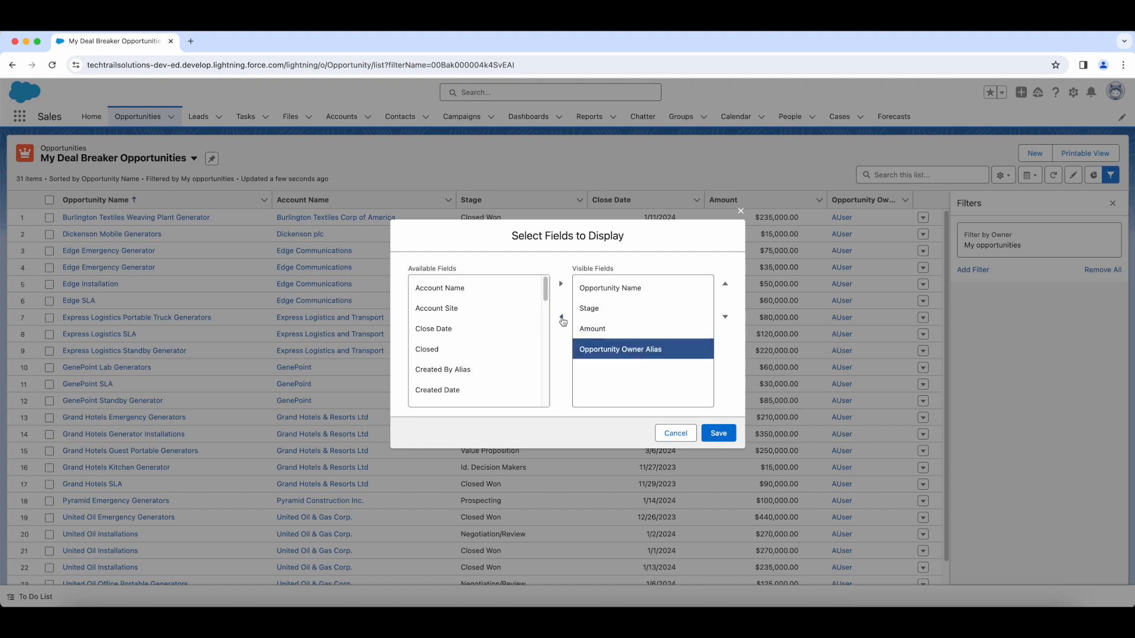
pyautogui.click(563, 319)
pyautogui.moveTo(545, 292)
pyautogui.mouseDown()
pyautogui.moveTo(548, 388)
pyautogui.moveTo(552, 286)
pyautogui.mouseUp()
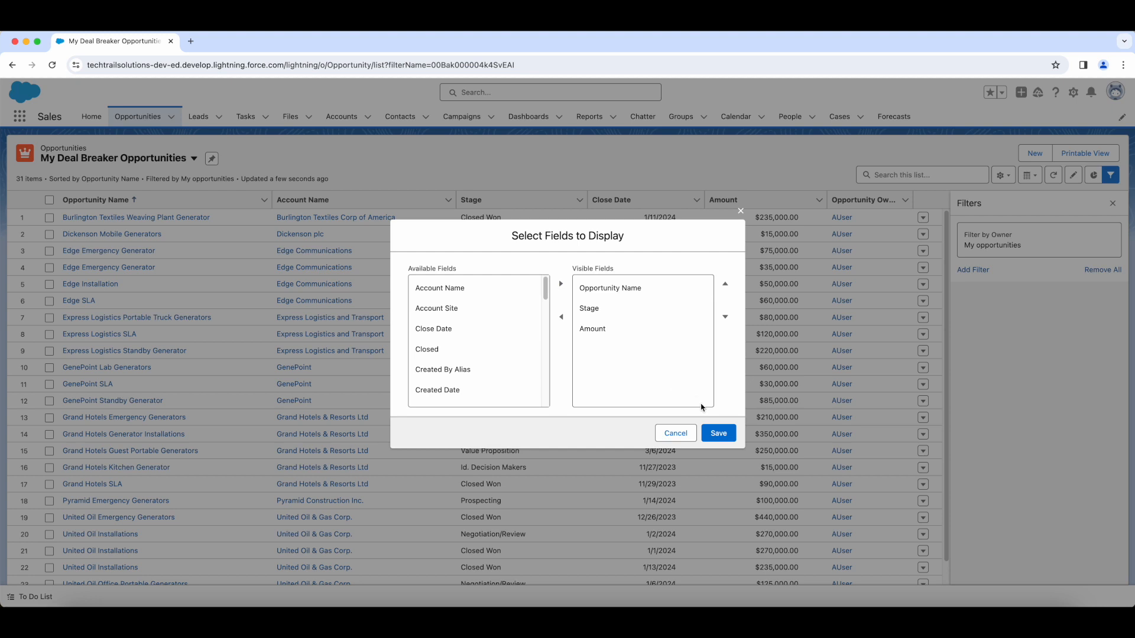
pyautogui.click(718, 434)
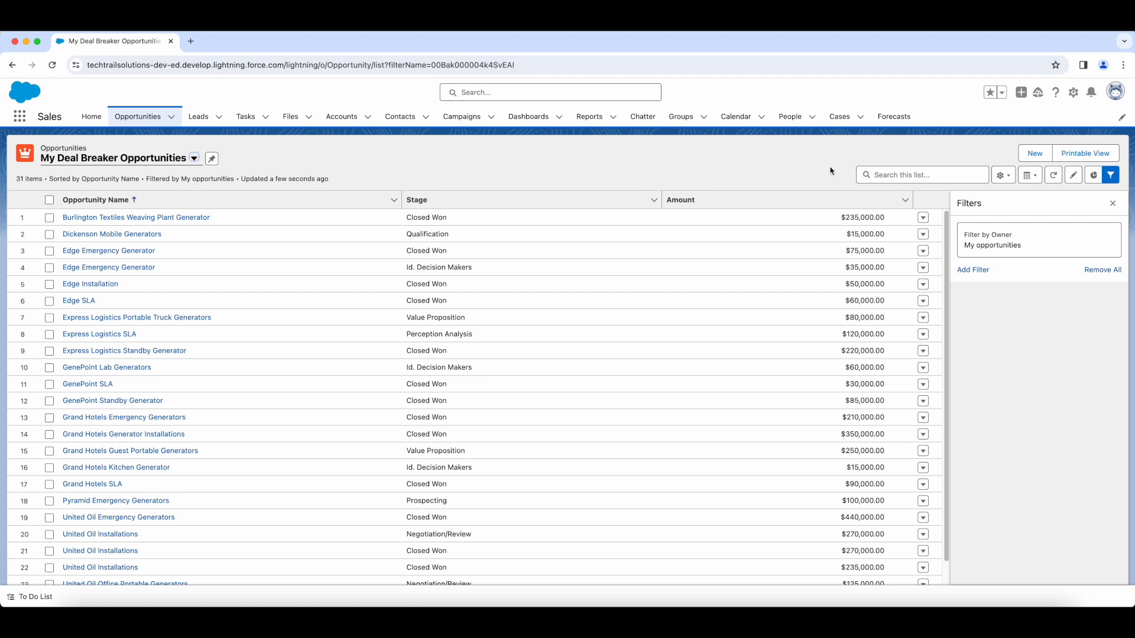
pyautogui.click(1111, 175)
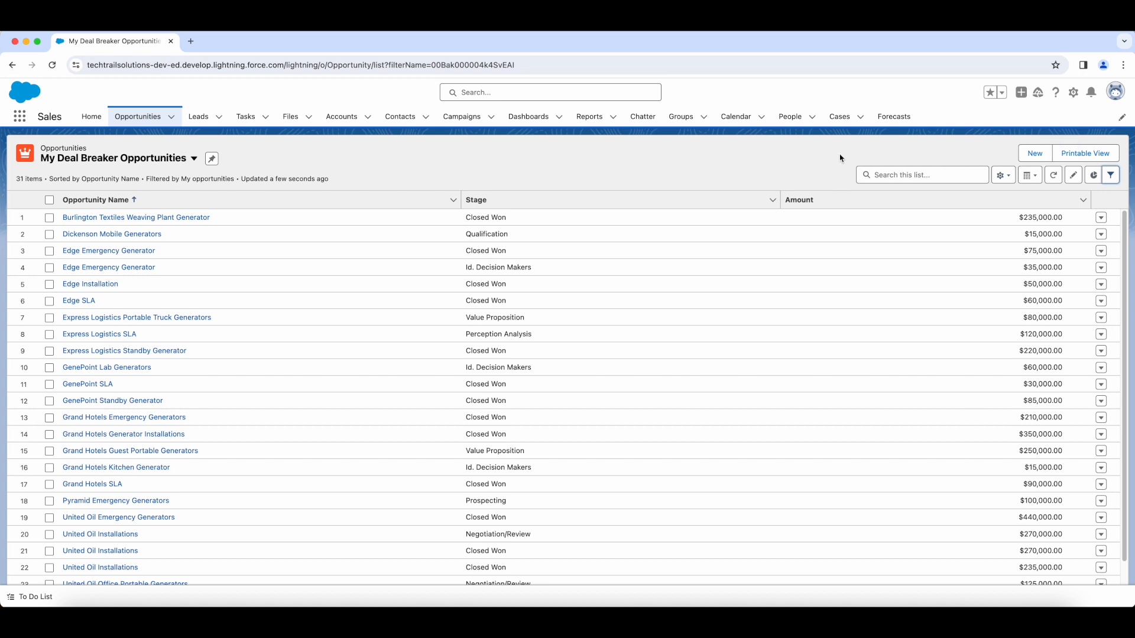
pyautogui.click(1112, 175)
pyautogui.click(1111, 175)
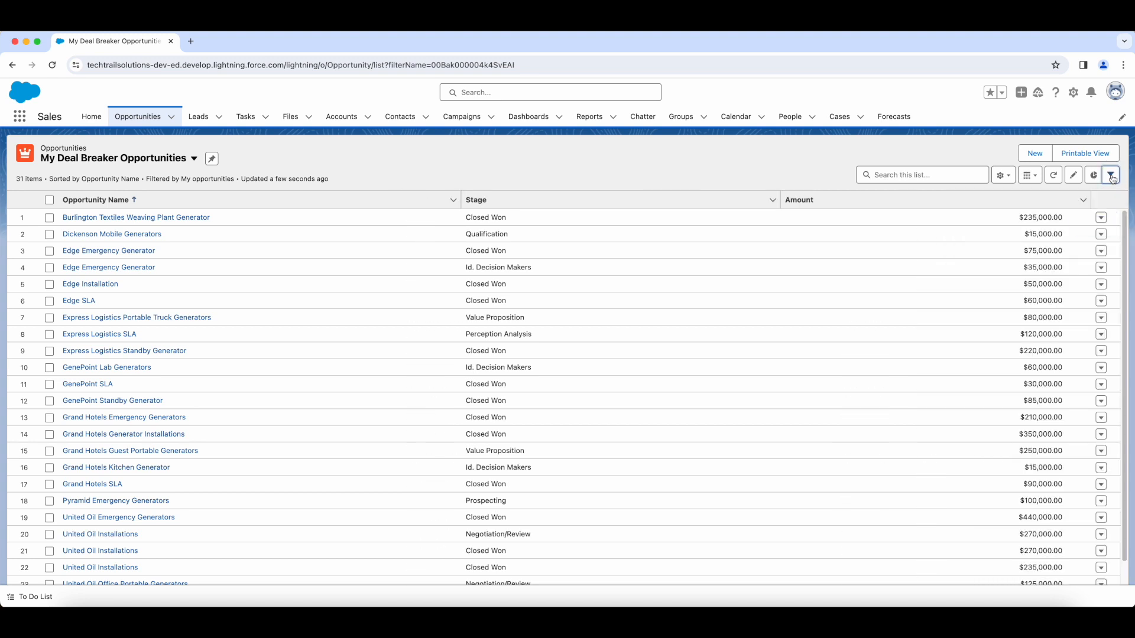
# Add a list view filter for Stage not equal to Closed Won and Closed Lost.
pyautogui.click(1004, 177)
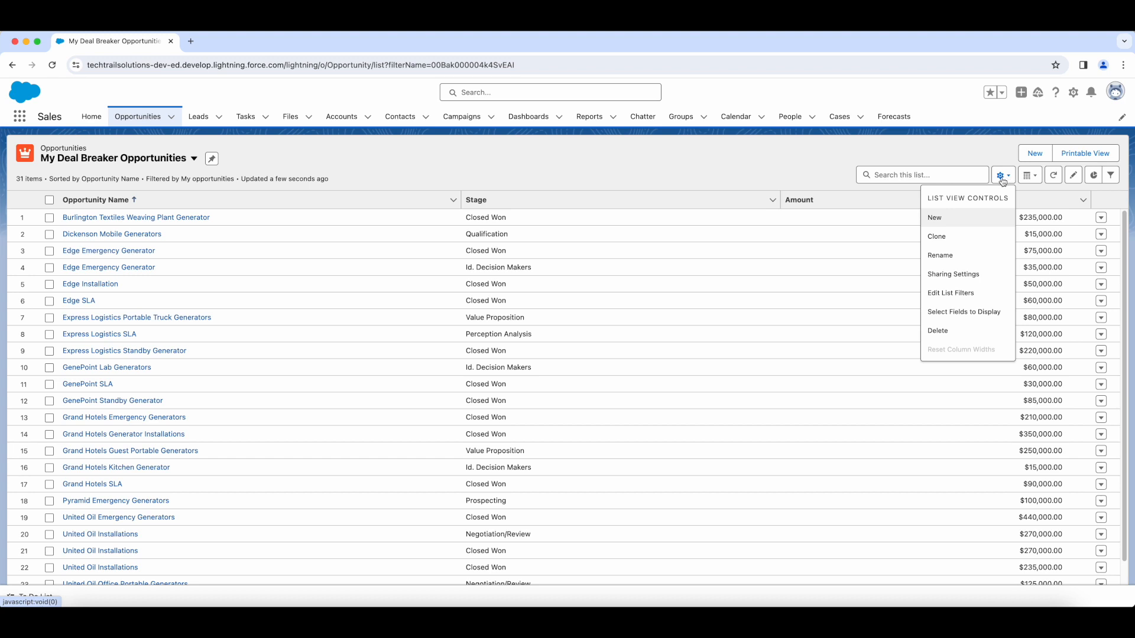
pyautogui.click(978, 294)
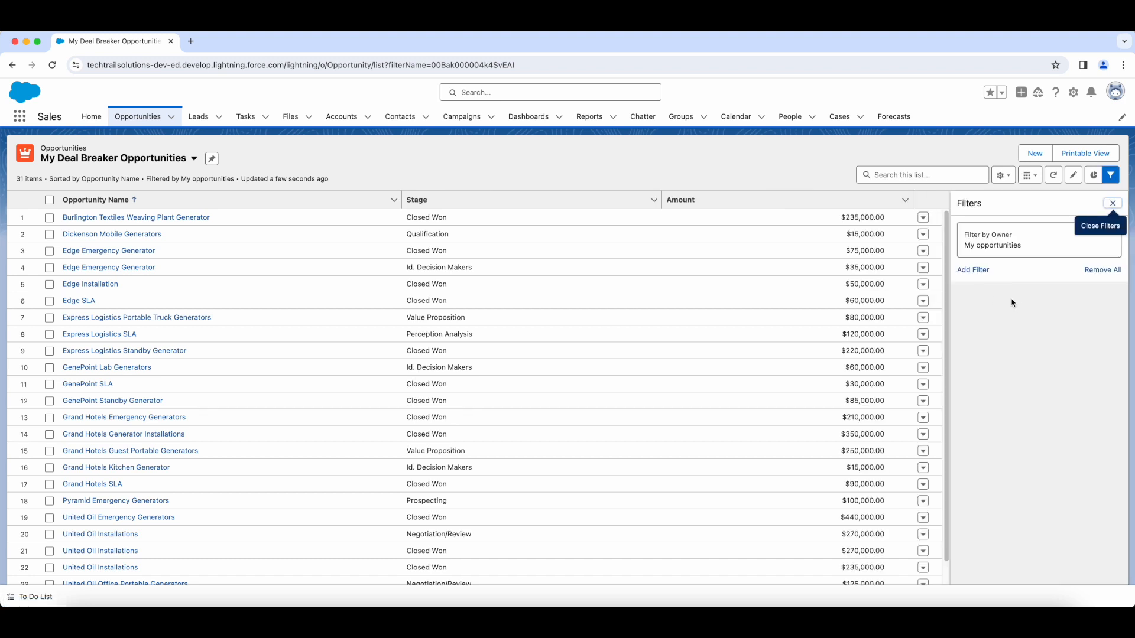
pyautogui.click(973, 270)
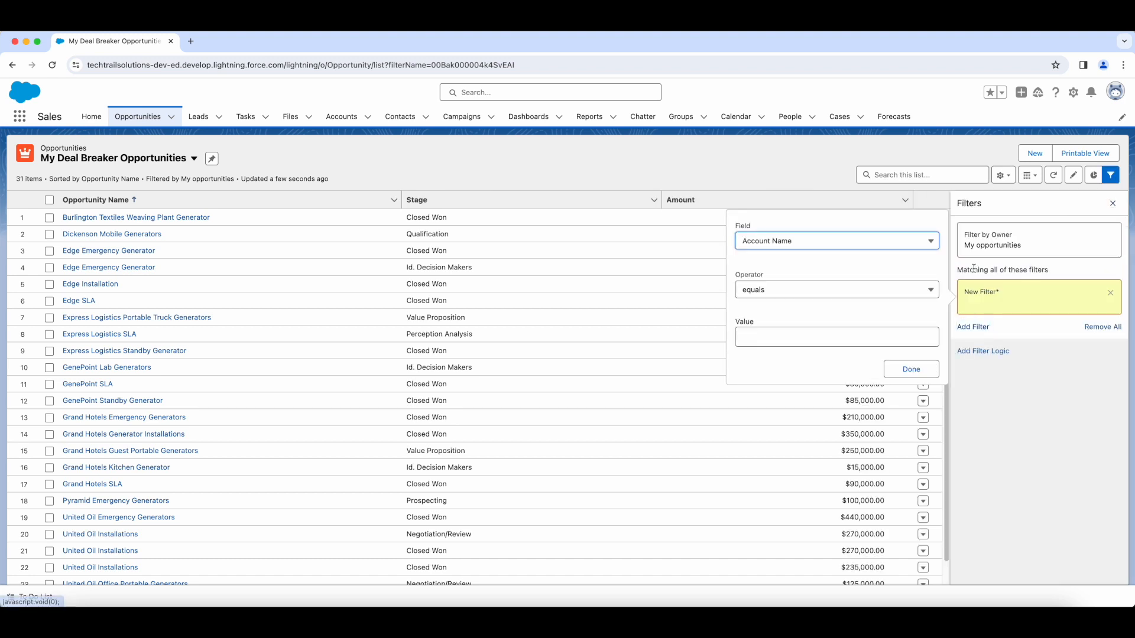
pyautogui.click(813, 242)
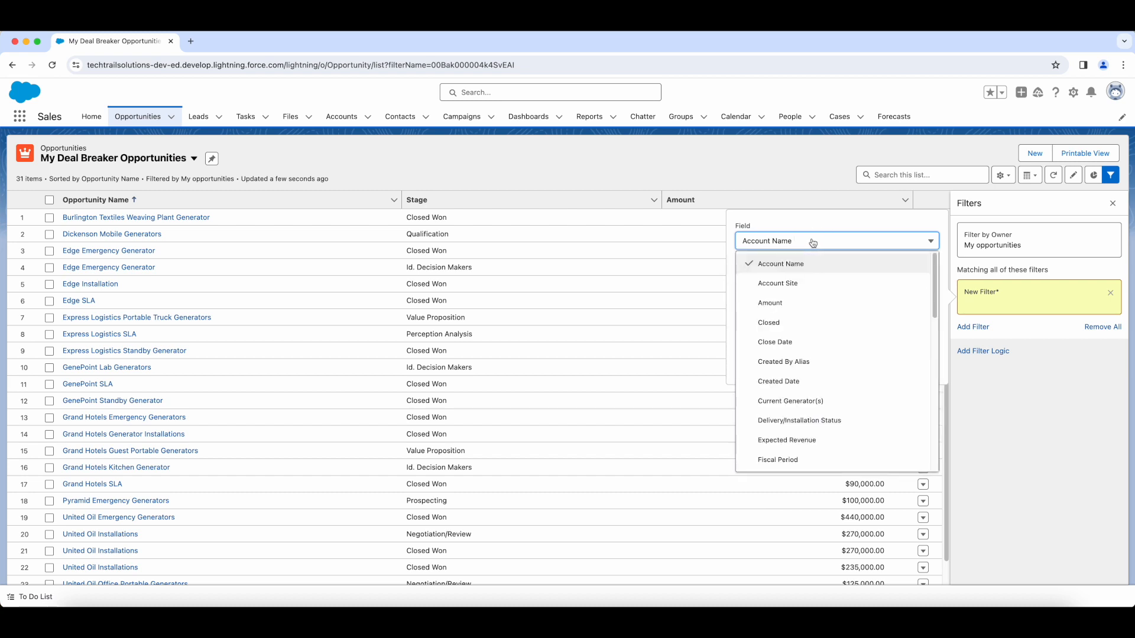
pyautogui.press('s')
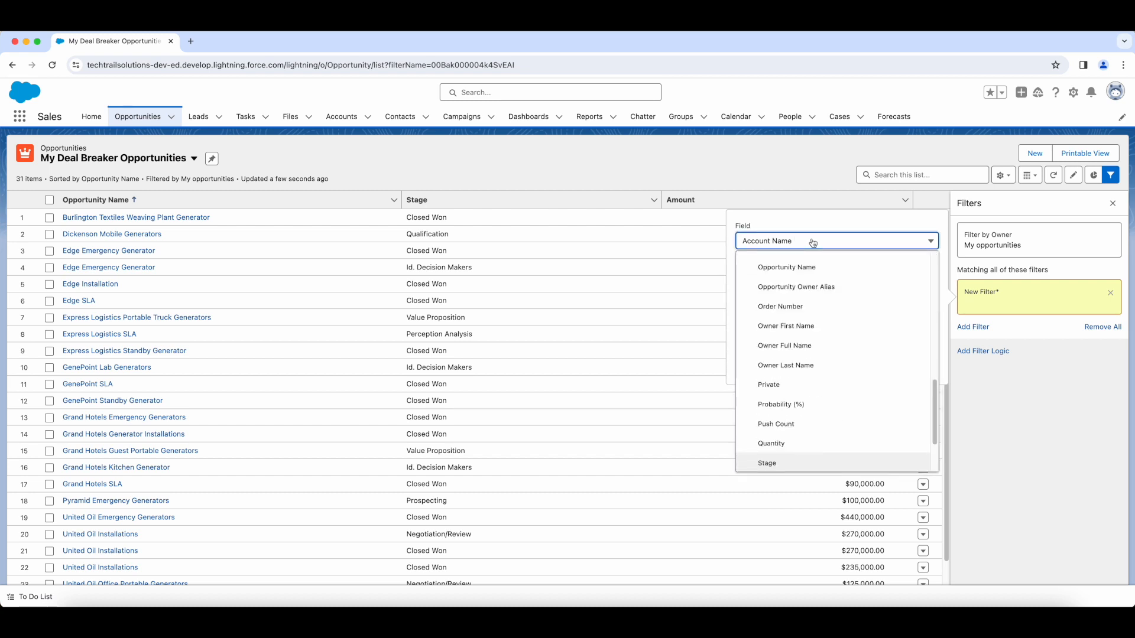
pyautogui.click(798, 463)
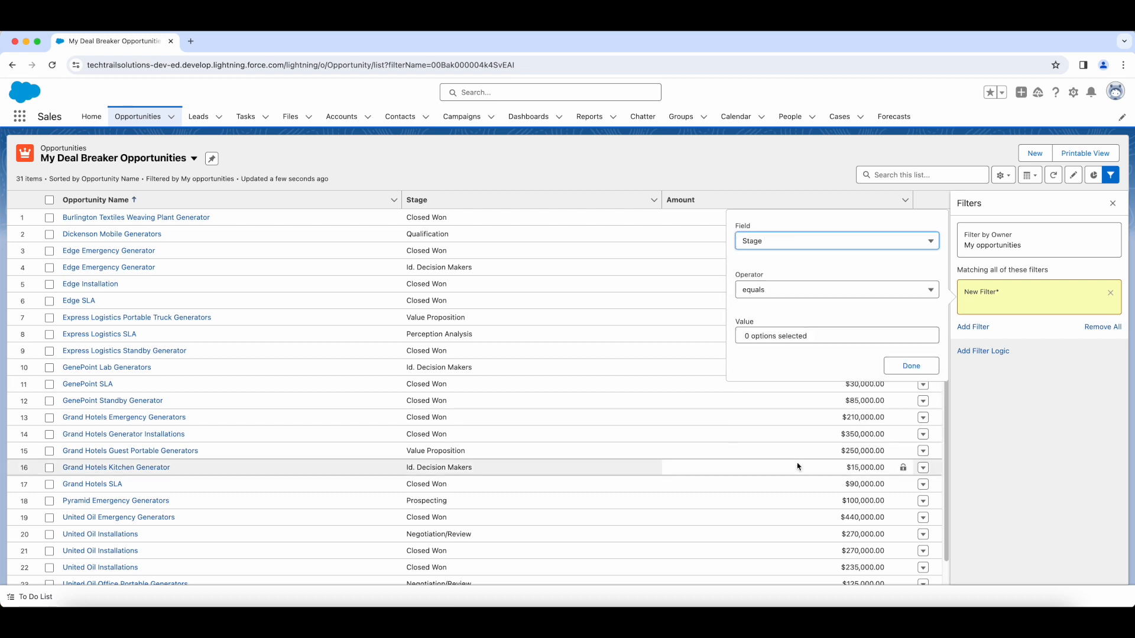
pyautogui.click(818, 292)
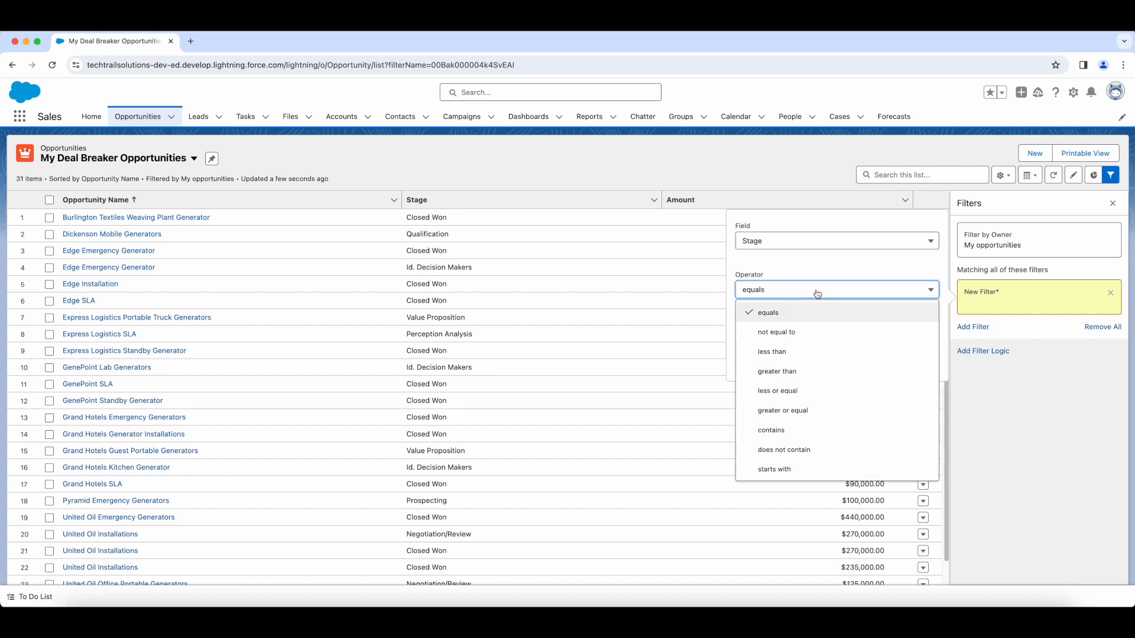
pyautogui.click(808, 333)
pyautogui.click(809, 337)
pyautogui.click(805, 349)
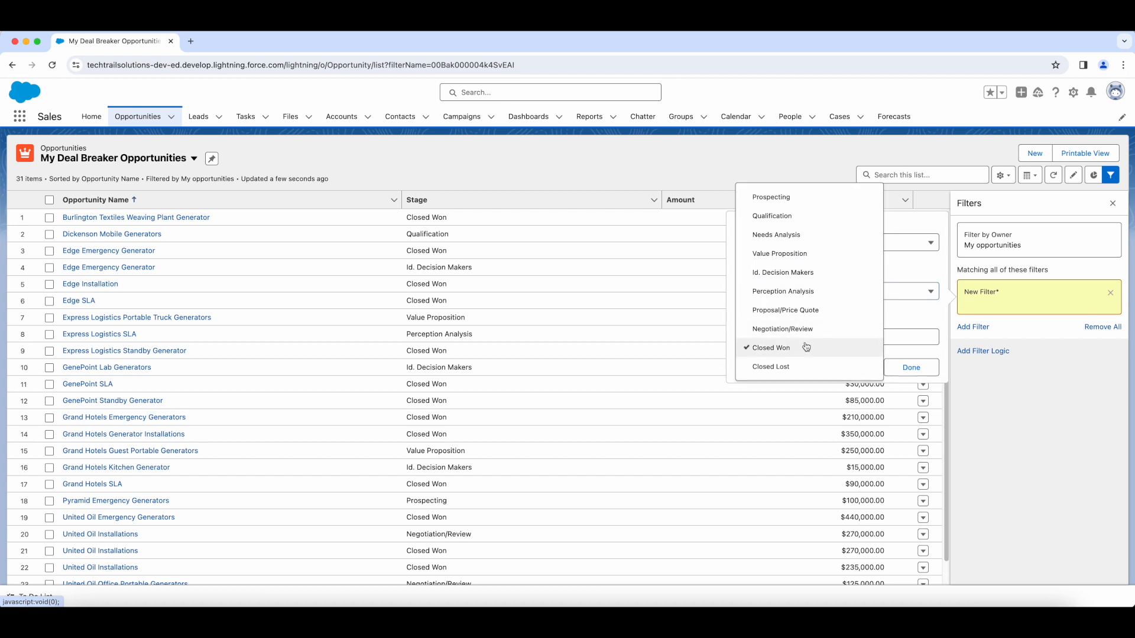
pyautogui.click(801, 369)
pyautogui.click(916, 368)
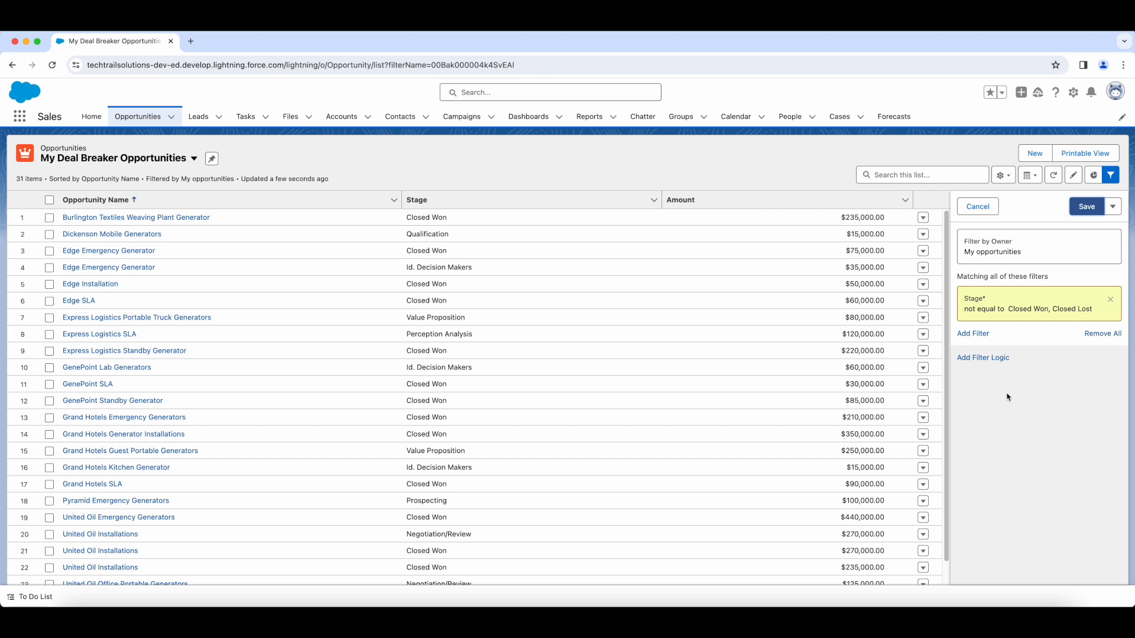
# Add a second list view filter for Amount greater than 100000.
pyautogui.click(975, 334)
pyautogui.click(801, 289)
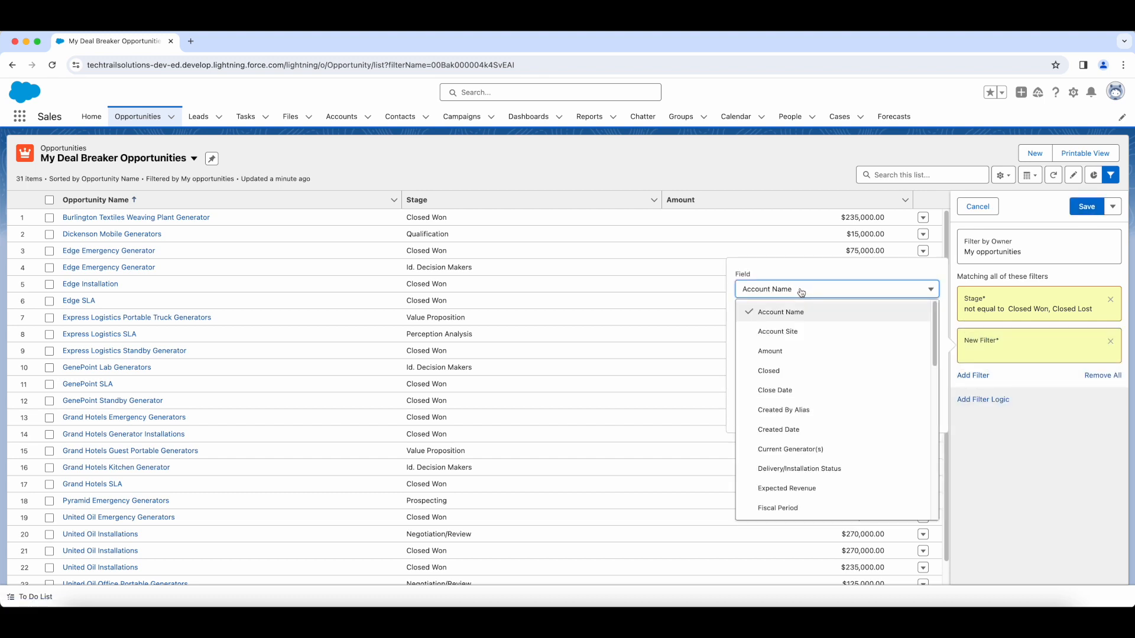
pyautogui.click(800, 354)
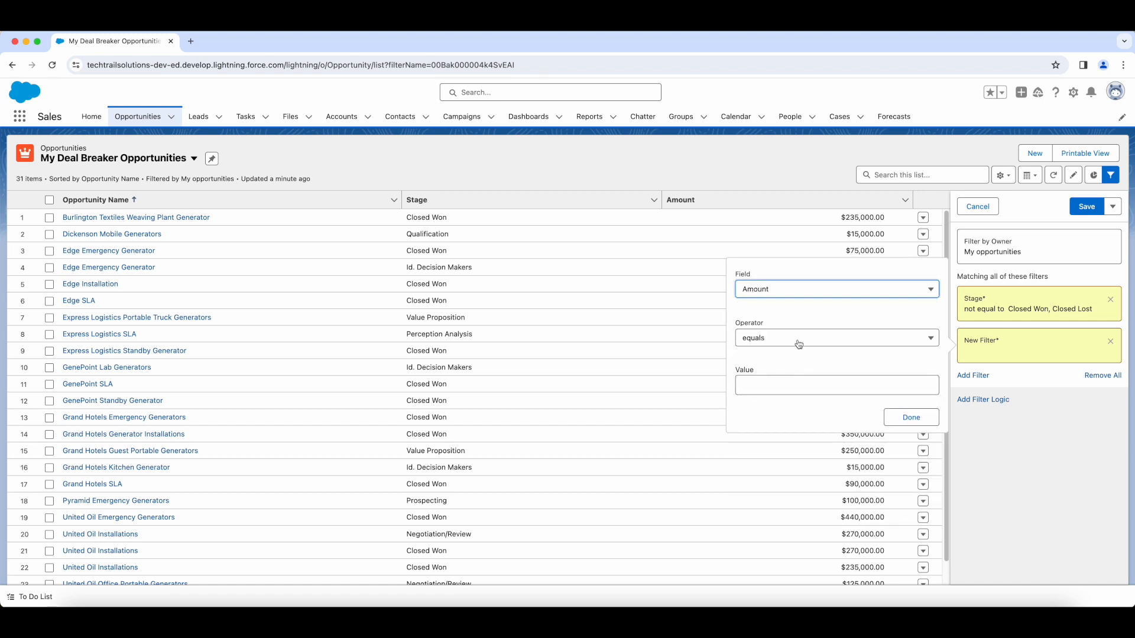
pyautogui.click(799, 344)
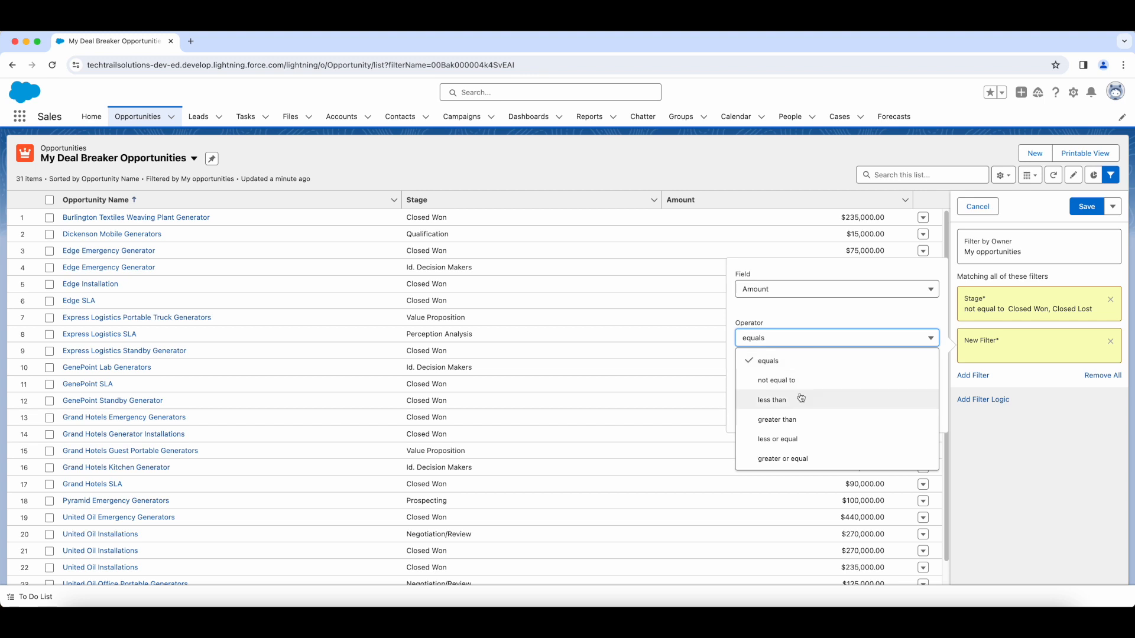
pyautogui.click(803, 420)
pyautogui.click(773, 385)
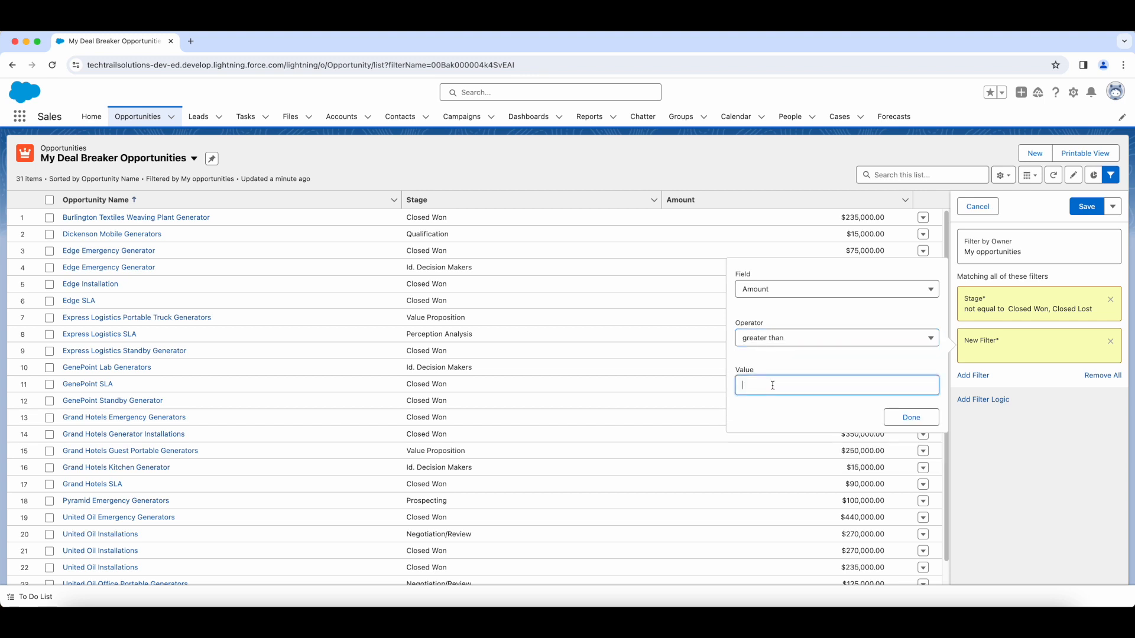
pyautogui.write('100000')
pyautogui.click(902, 416)
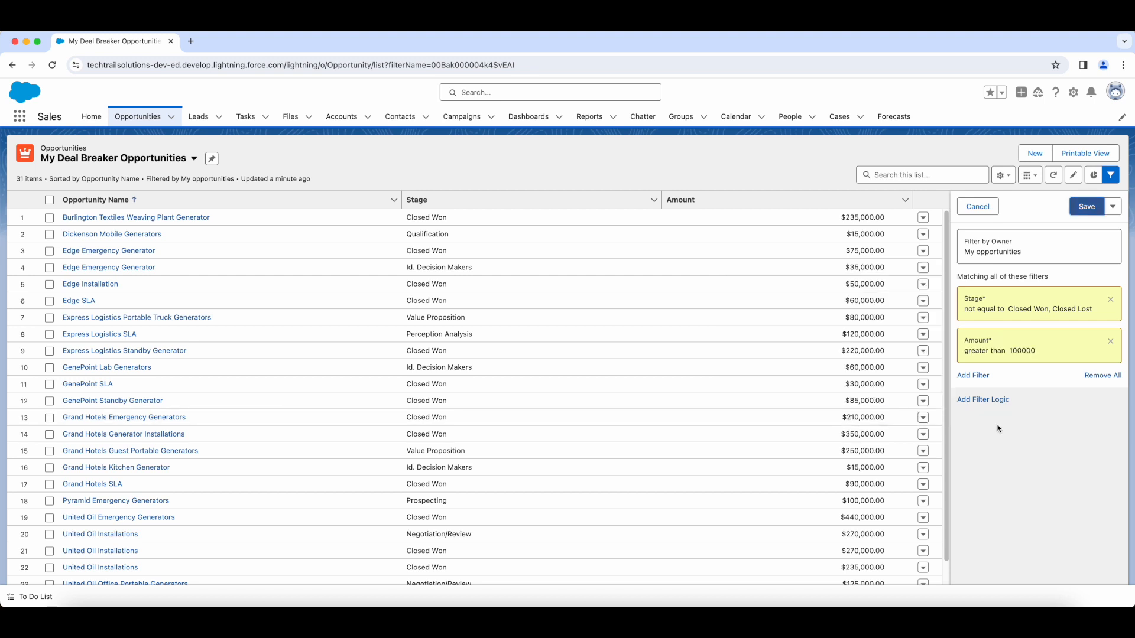
# Add the filter logic "1 AND 2" and save the list view, then hide its filters.
pyautogui.click(999, 401)
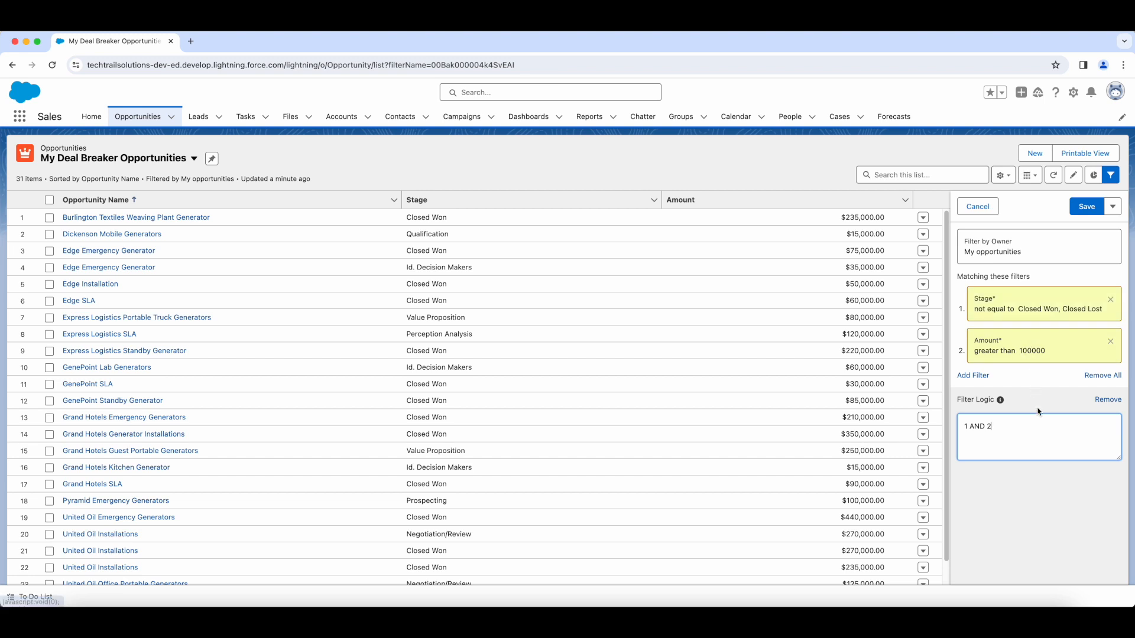
pyautogui.click(1088, 209)
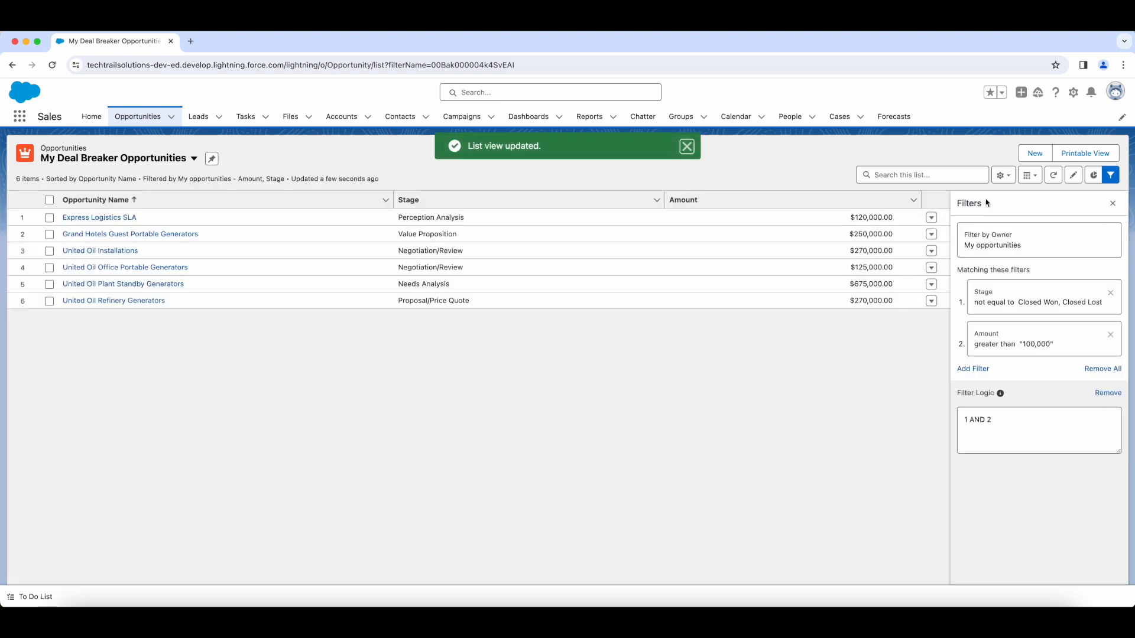
pyautogui.click(1111, 175)
pyautogui.click(686, 148)
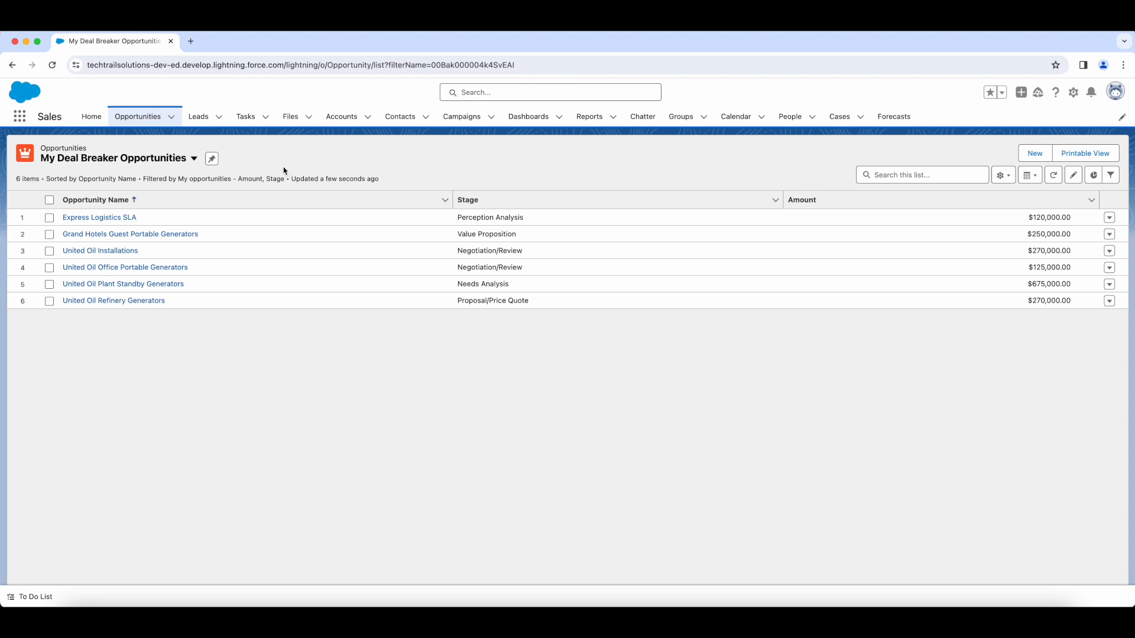
# Pin the My Deal Breaker Opportunities list view and check it by switching to Leads and back to Opportunities.
pyautogui.click(212, 160)
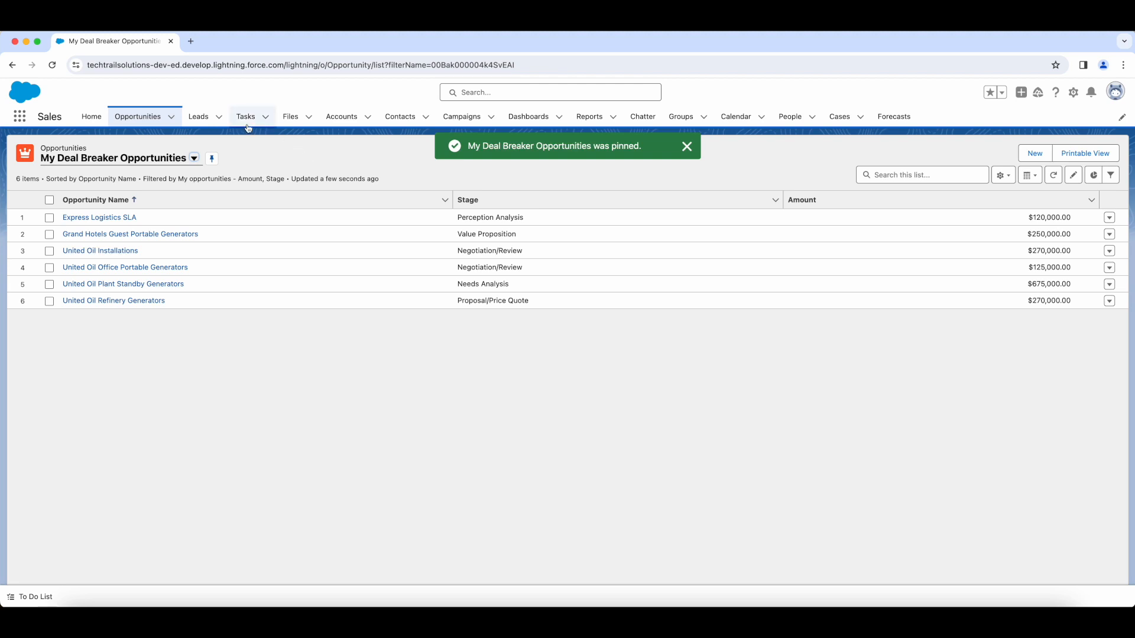
pyautogui.click(200, 119)
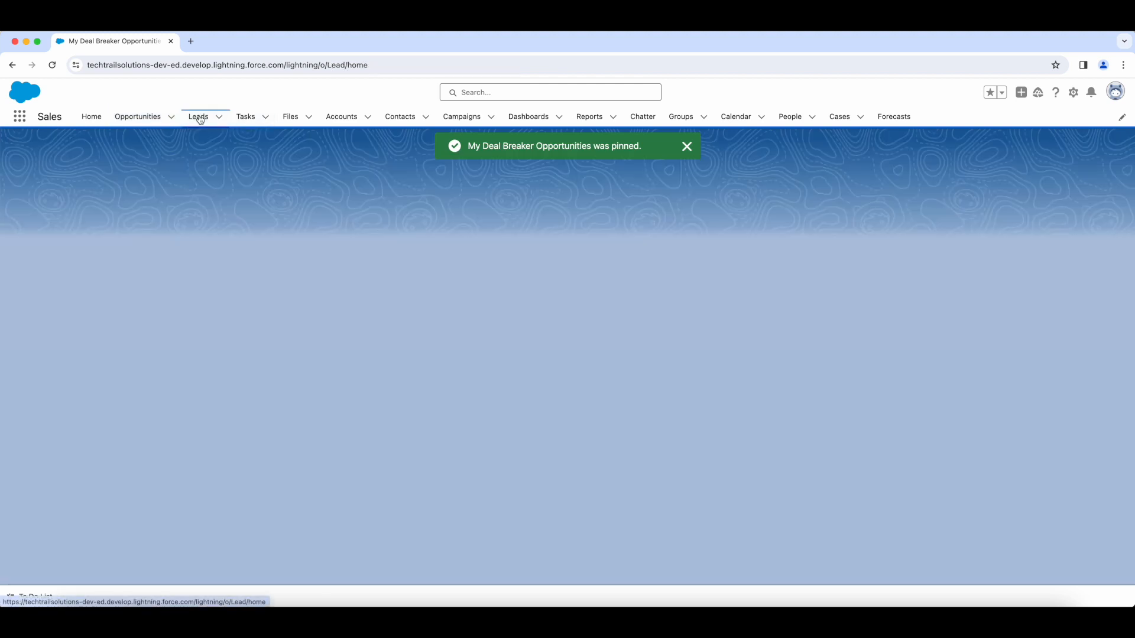
pyautogui.click(138, 119)
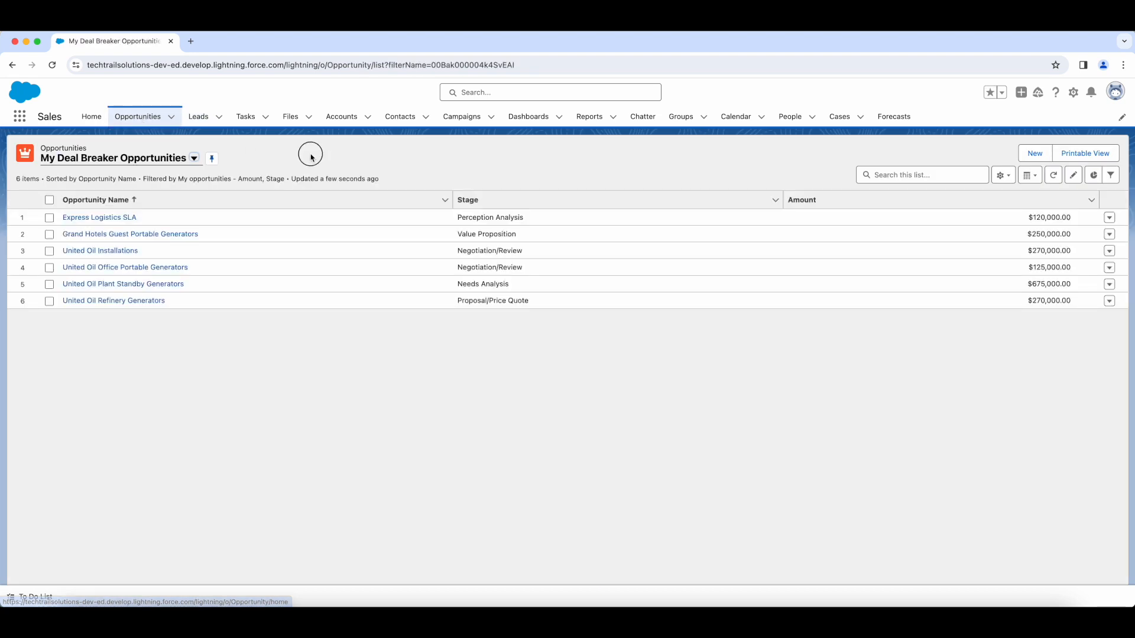